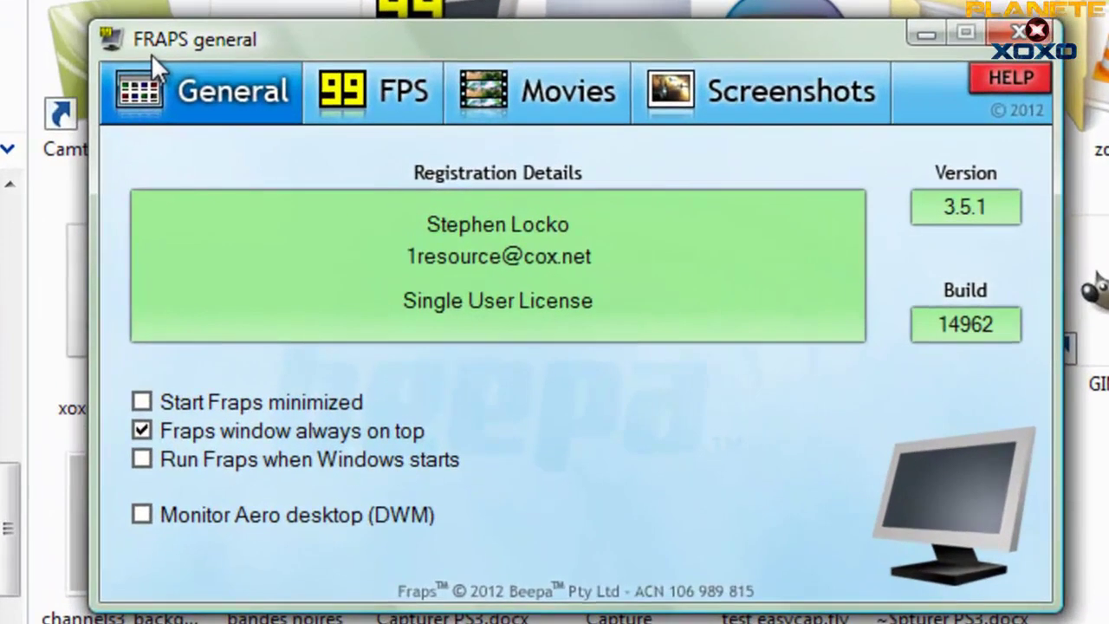
# Review the Fraps FPS tab, then the Movies tab showing F9, 30 fps full-size and microphone
pyautogui.moveTo(200, 39); pyautogui.dragTo(350, 216)
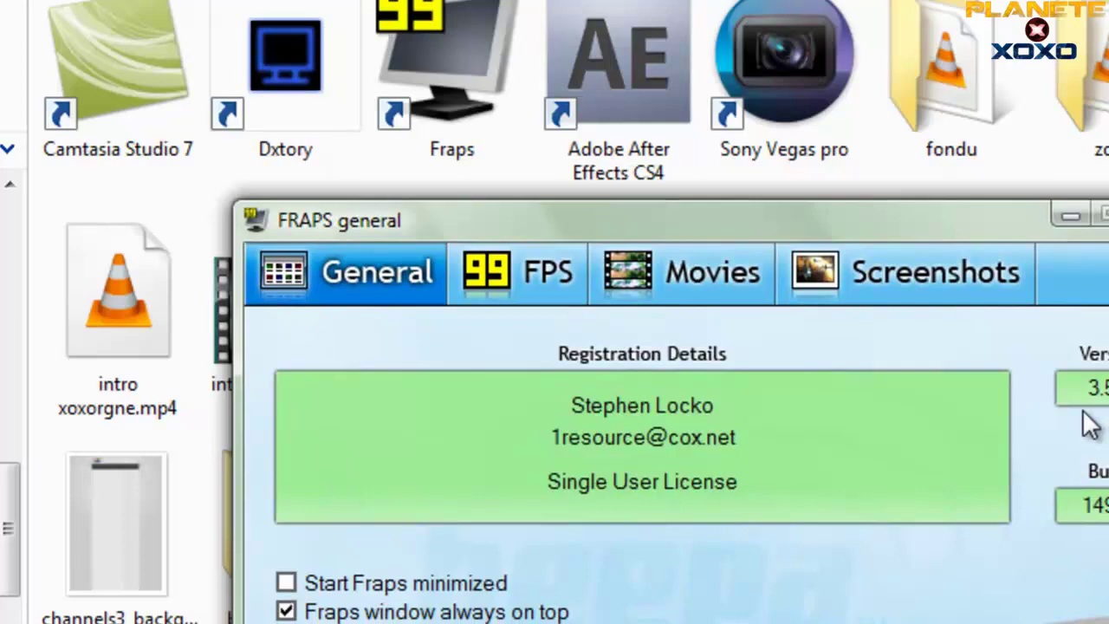
pyautogui.click(502, 283)
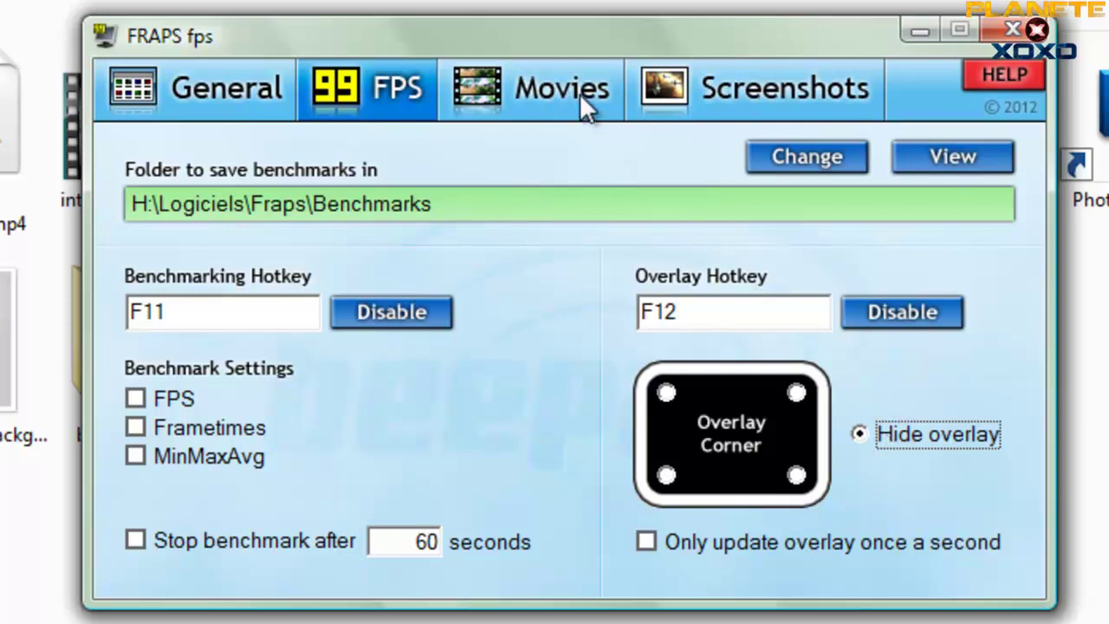
pyautogui.click(540, 79)
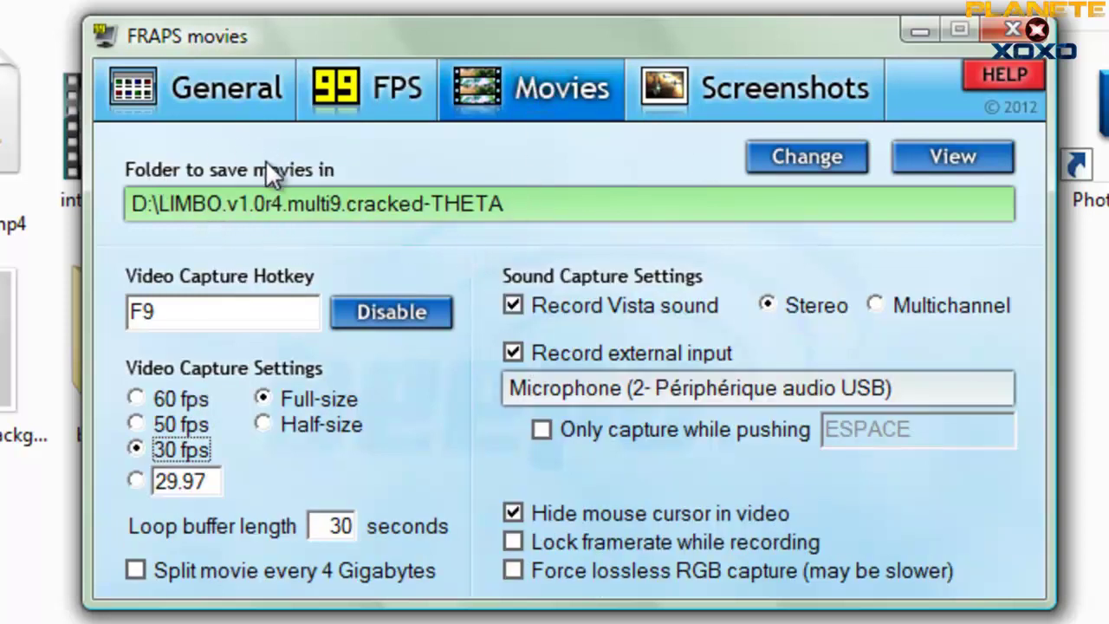
# Open the movie save-folder chooser and cancel it, keeping the current folder
pyautogui.click(144, 210)
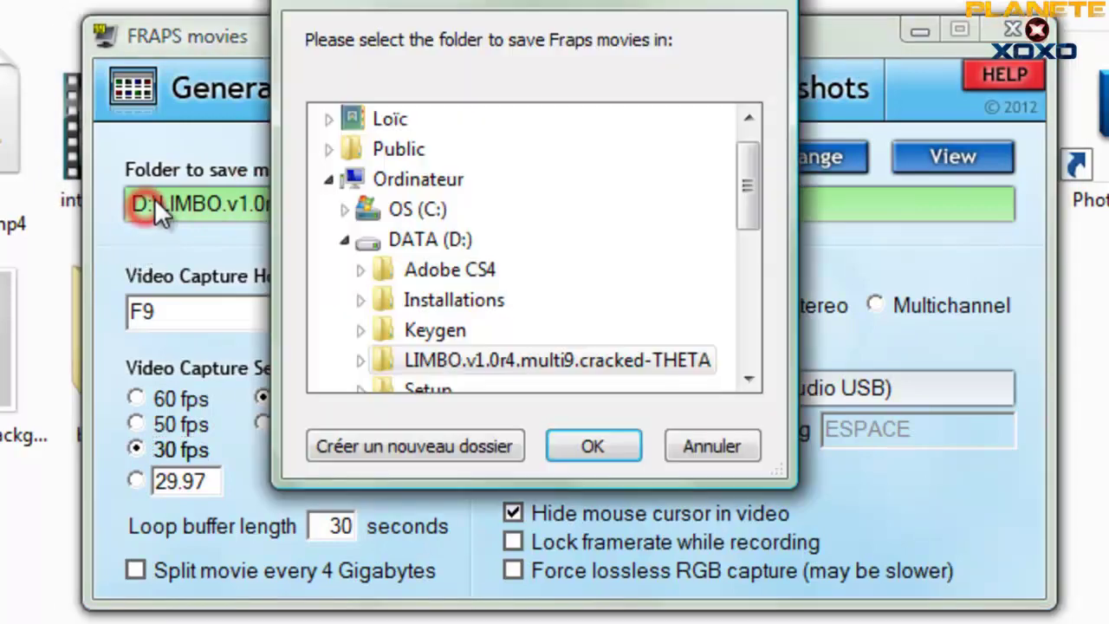
pyautogui.moveTo(476, 10); pyautogui.dragTo(759, 0)
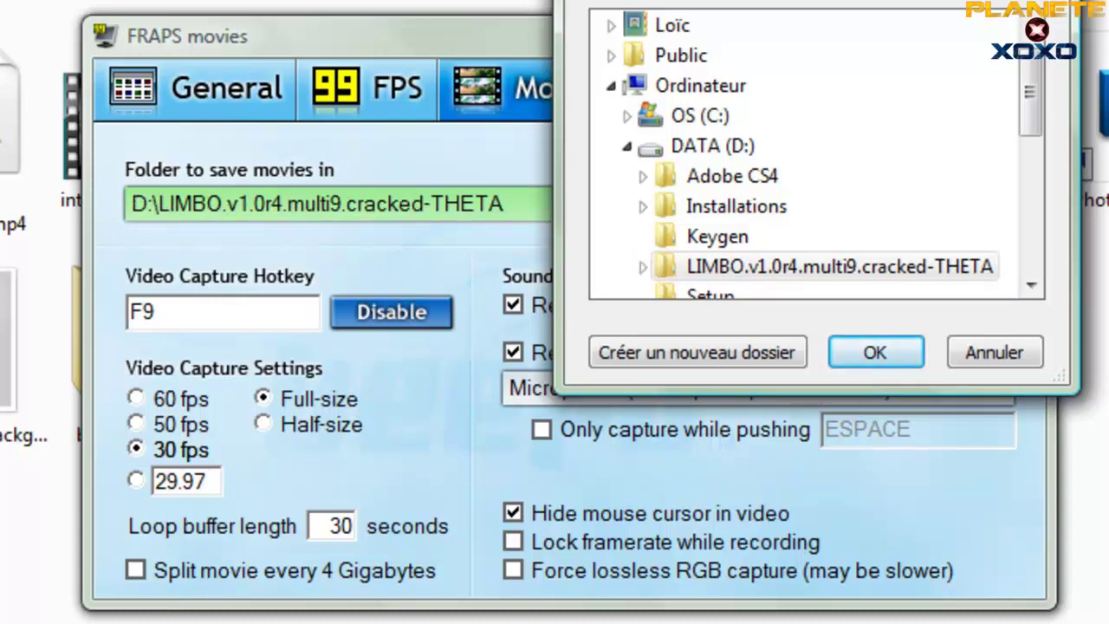
pyautogui.click(1006, 354)
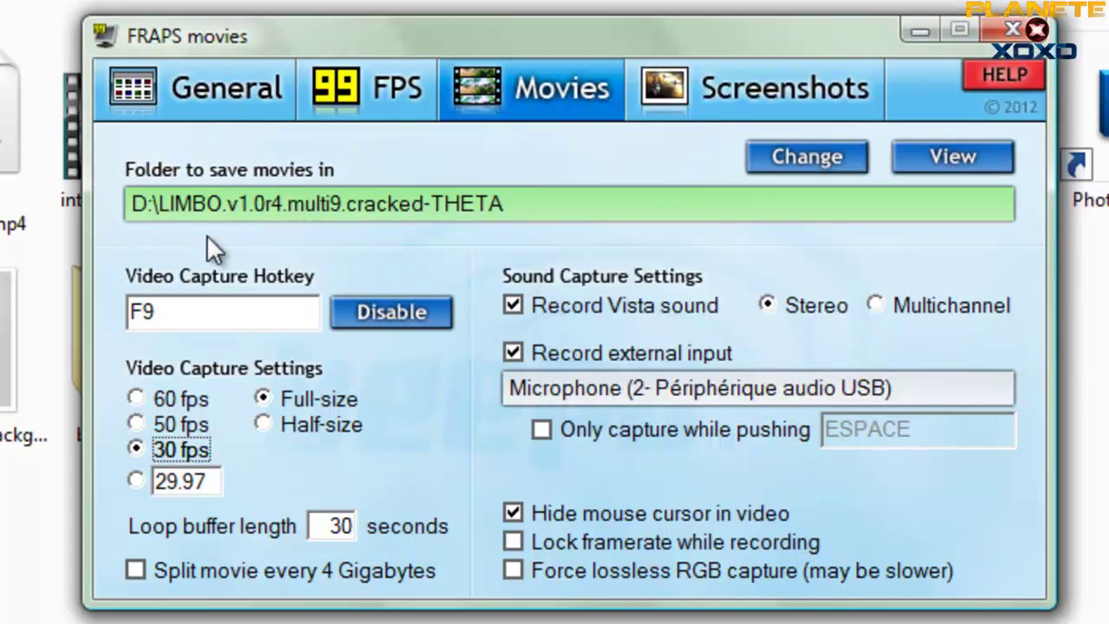
# Check the F9 video capture hotkey field without changing it, then close Fraps
pyautogui.click(199, 310)
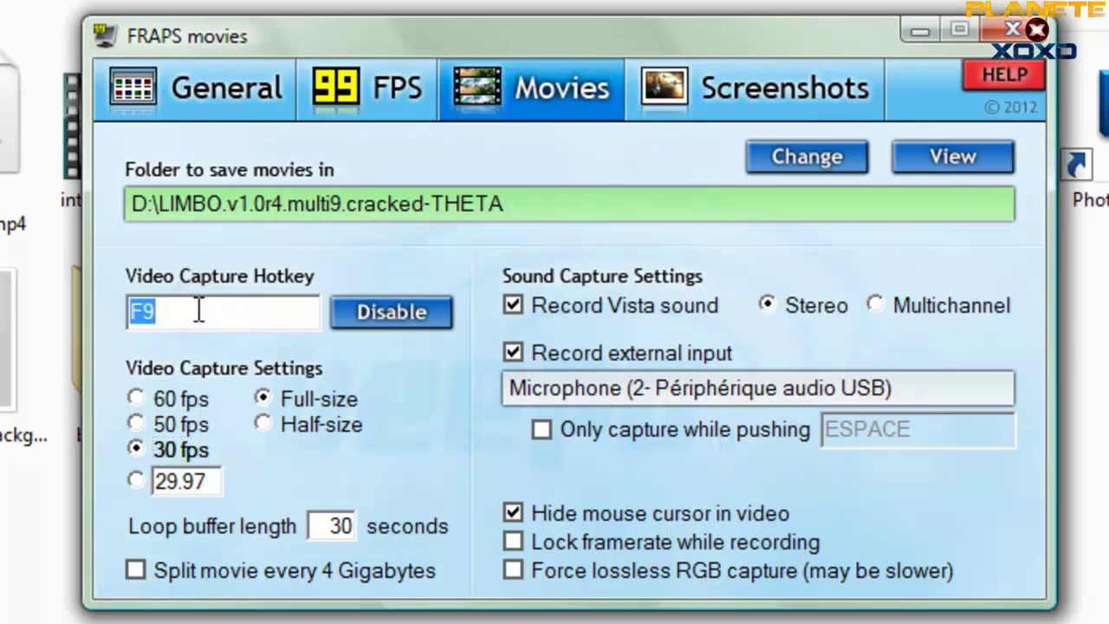
pyautogui.click(199, 279)
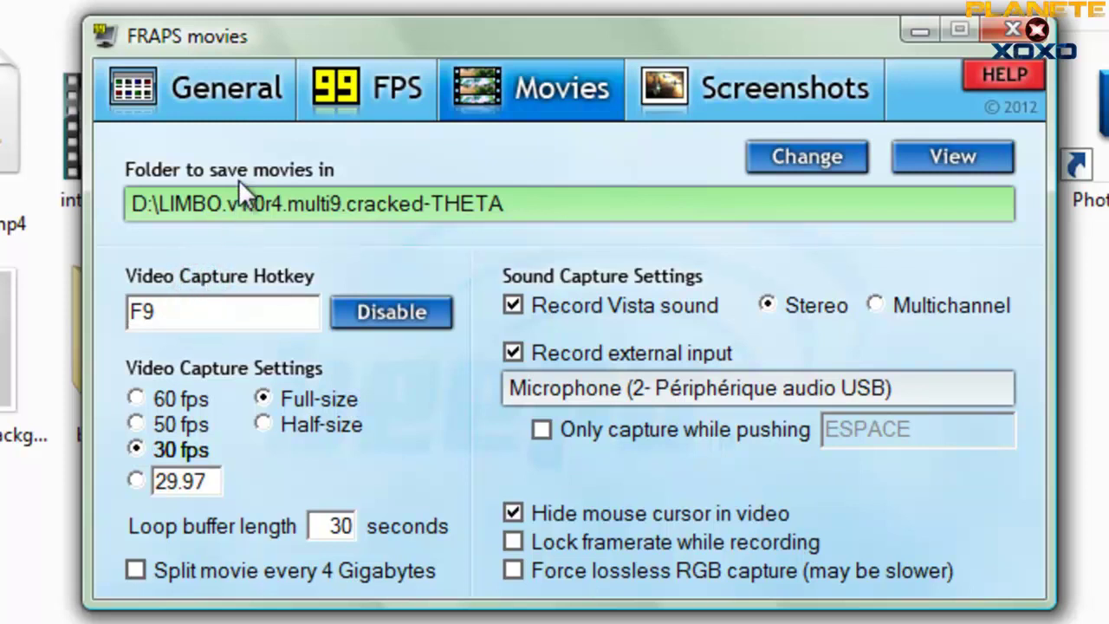
pyautogui.click(211, 316)
pyautogui.click(230, 277)
pyautogui.click(229, 314)
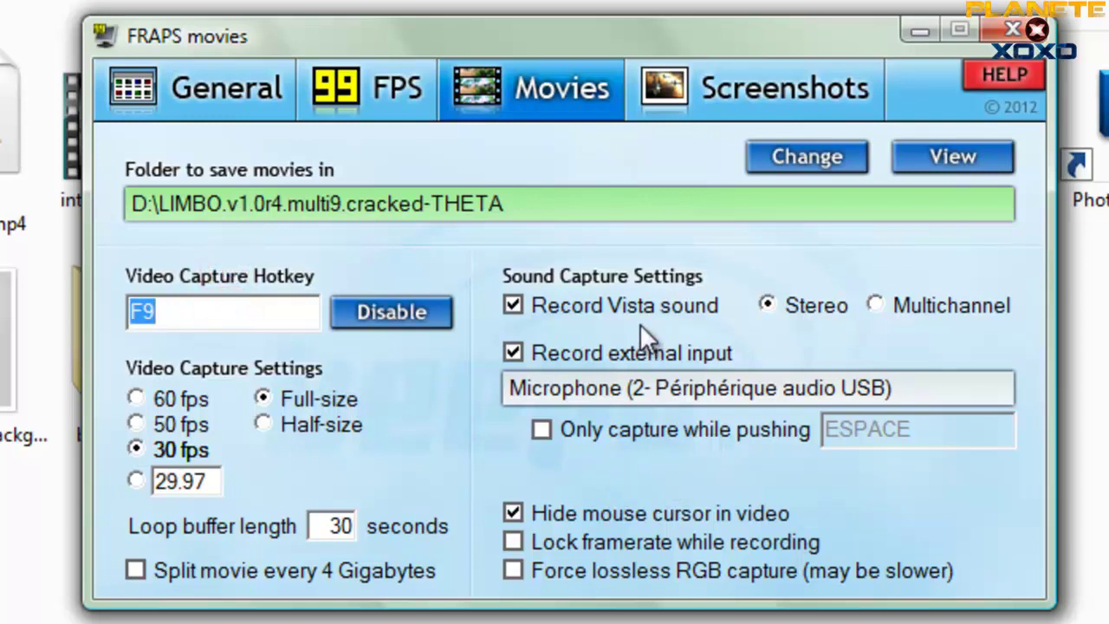
pyautogui.click(675, 275)
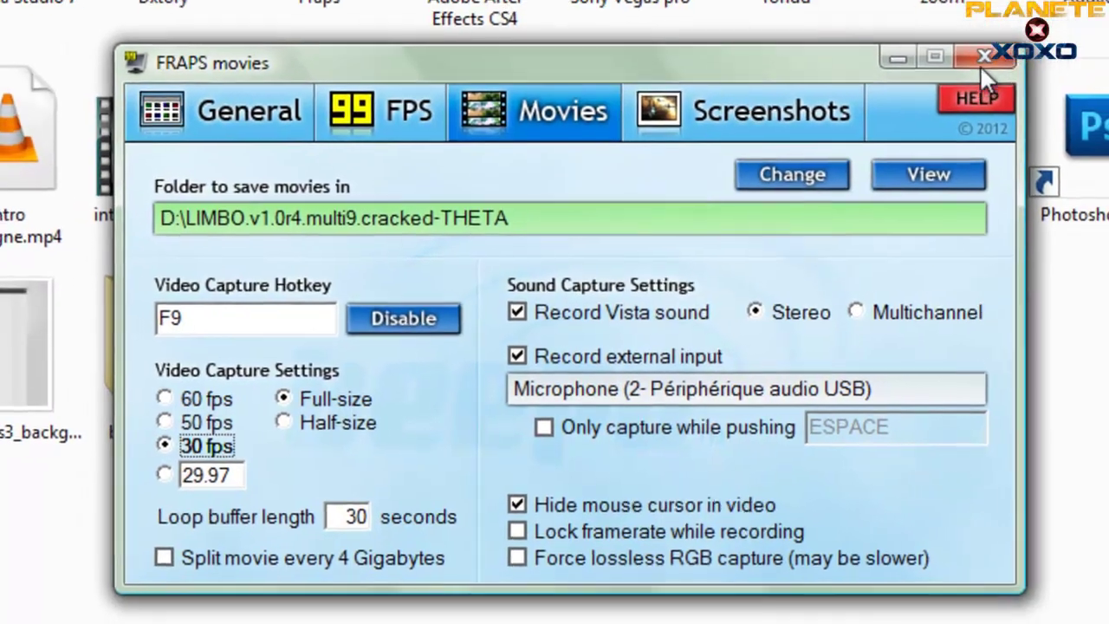
pyautogui.click(1012, 30)
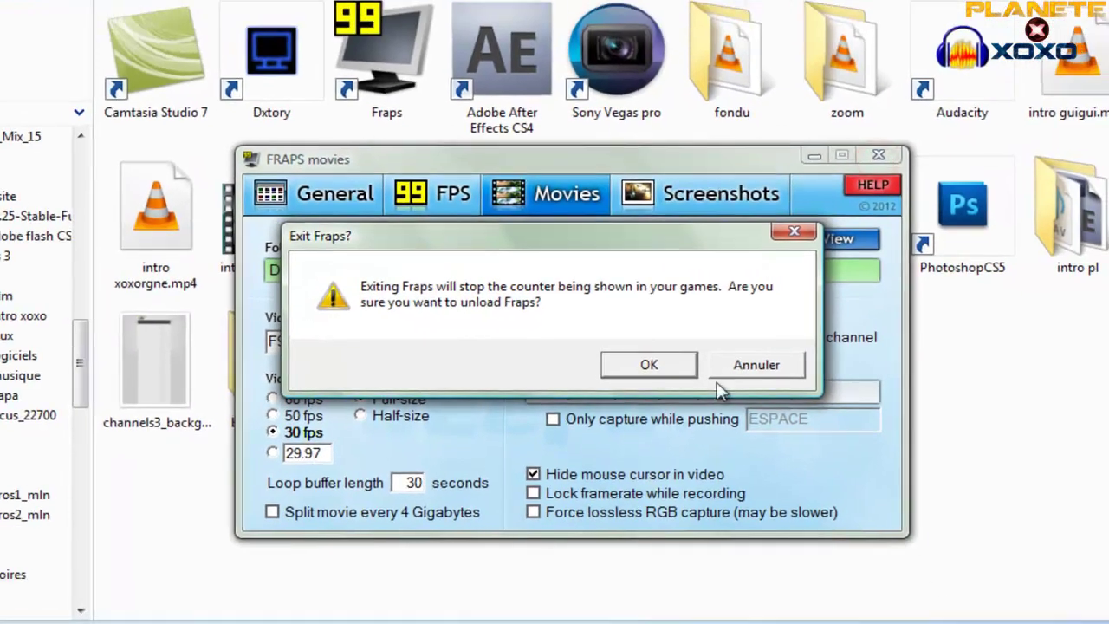
# Confirm unloading Fraps, then review Dxtory's Target, Overlay and Folder settings
pyautogui.click(649, 364)
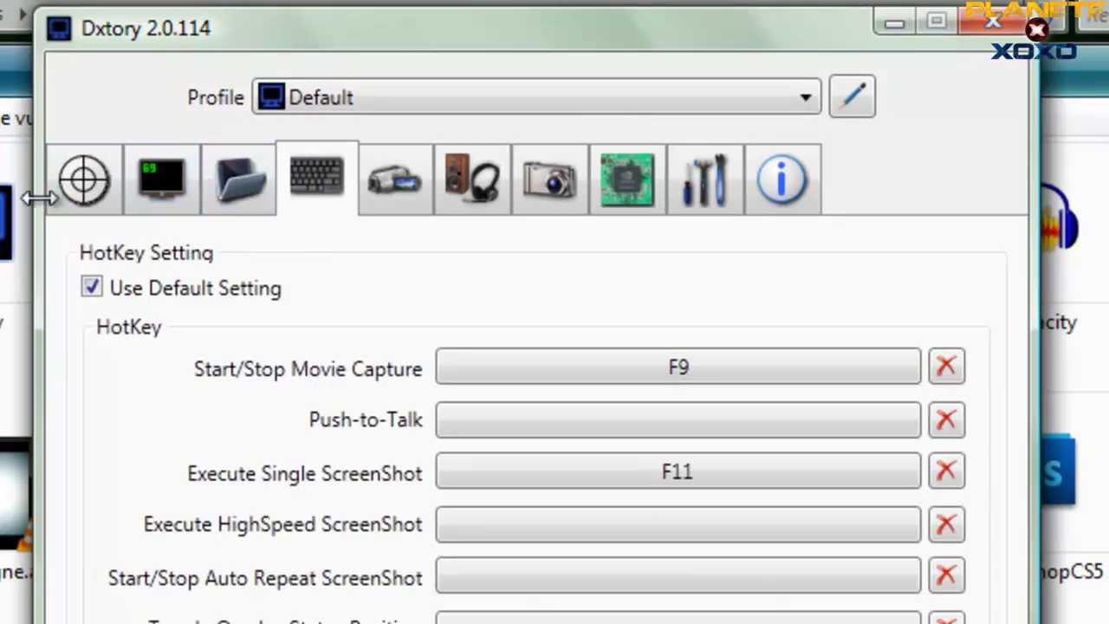
pyautogui.click(99, 196)
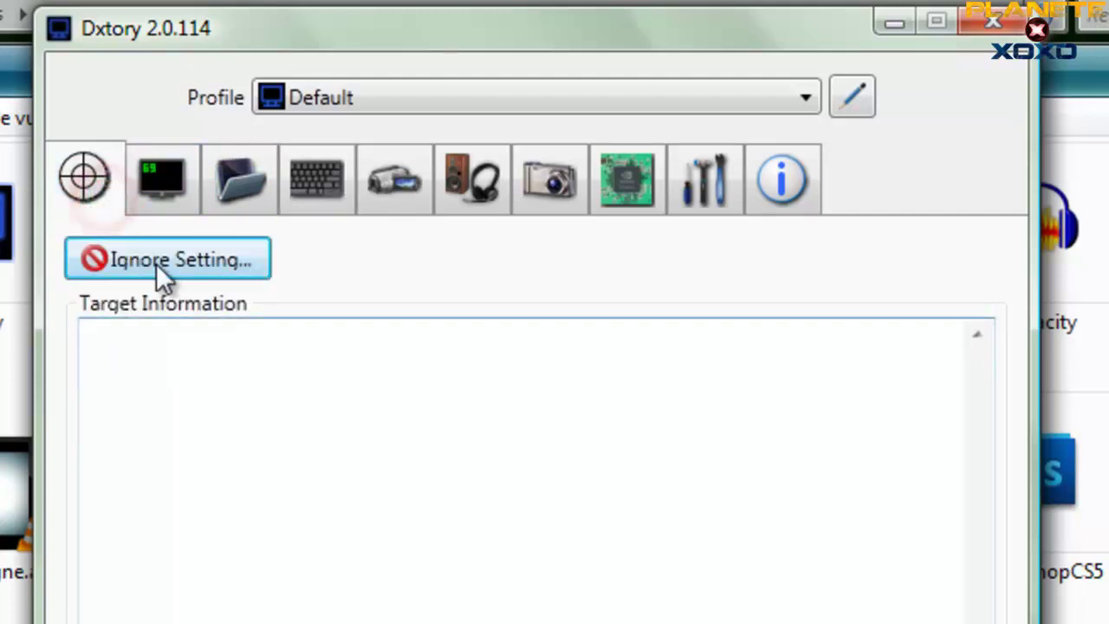
pyautogui.click(163, 190)
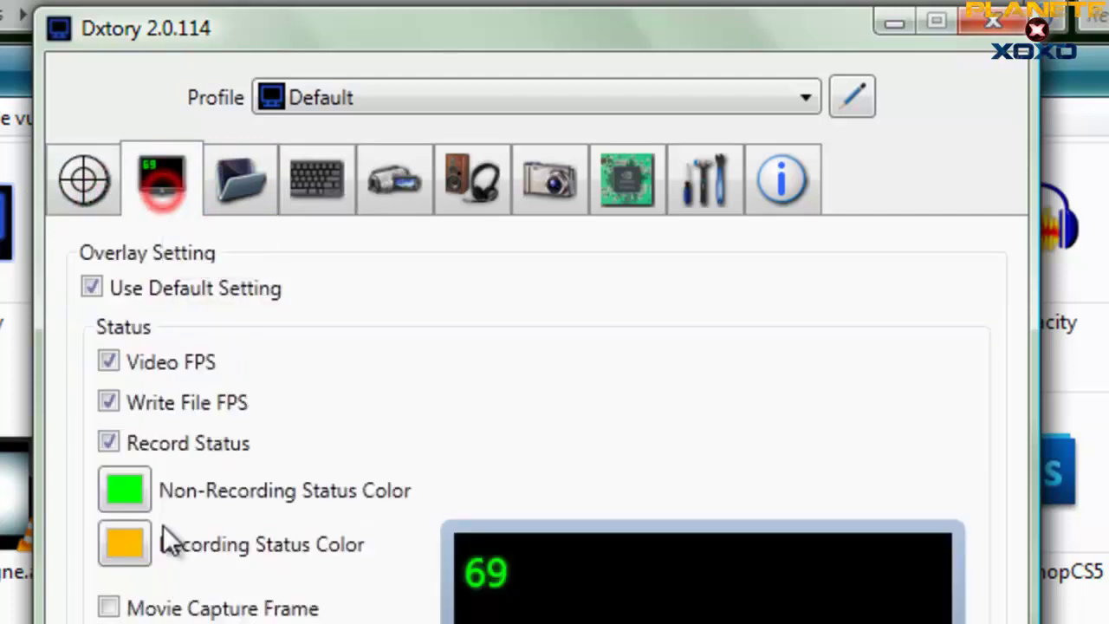
pyautogui.click(233, 178)
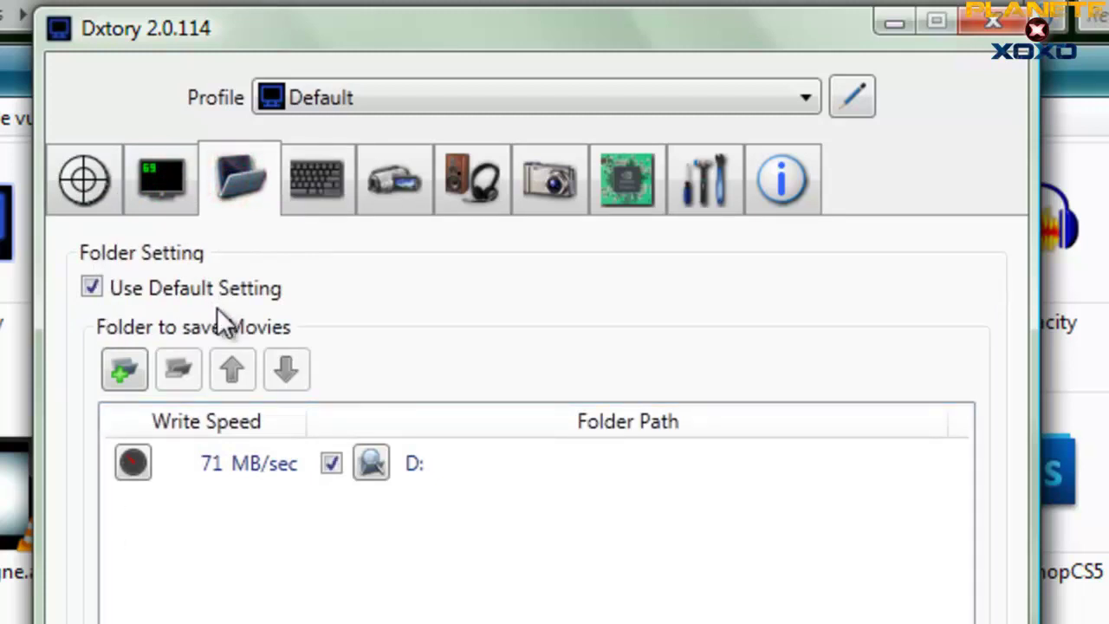
# Keep the D: folder at 71 MB/sec, then review the HotKey (F9 capture, F11 screenshot) and Movie pages
pyautogui.click(124, 366)
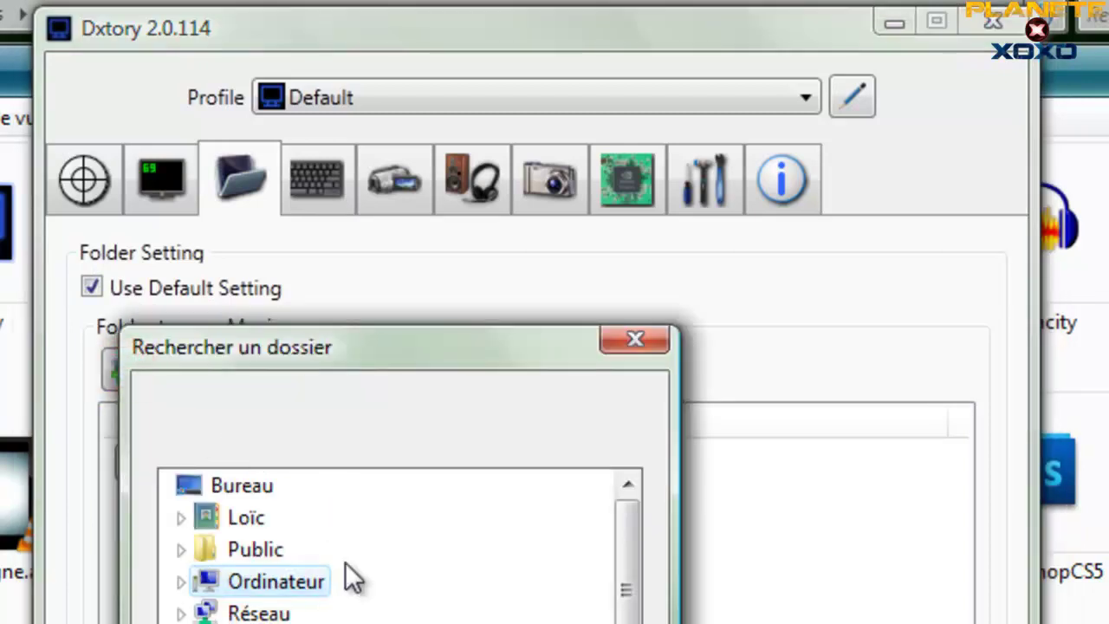
pyautogui.press('Escape')
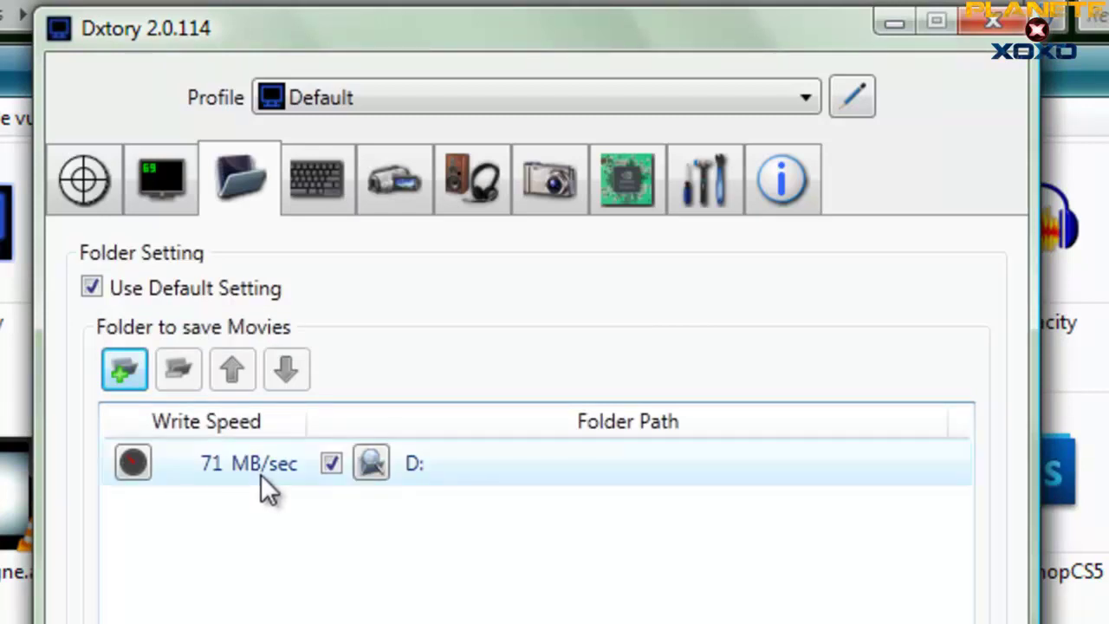
pyautogui.click(238, 456)
pyautogui.click(215, 460)
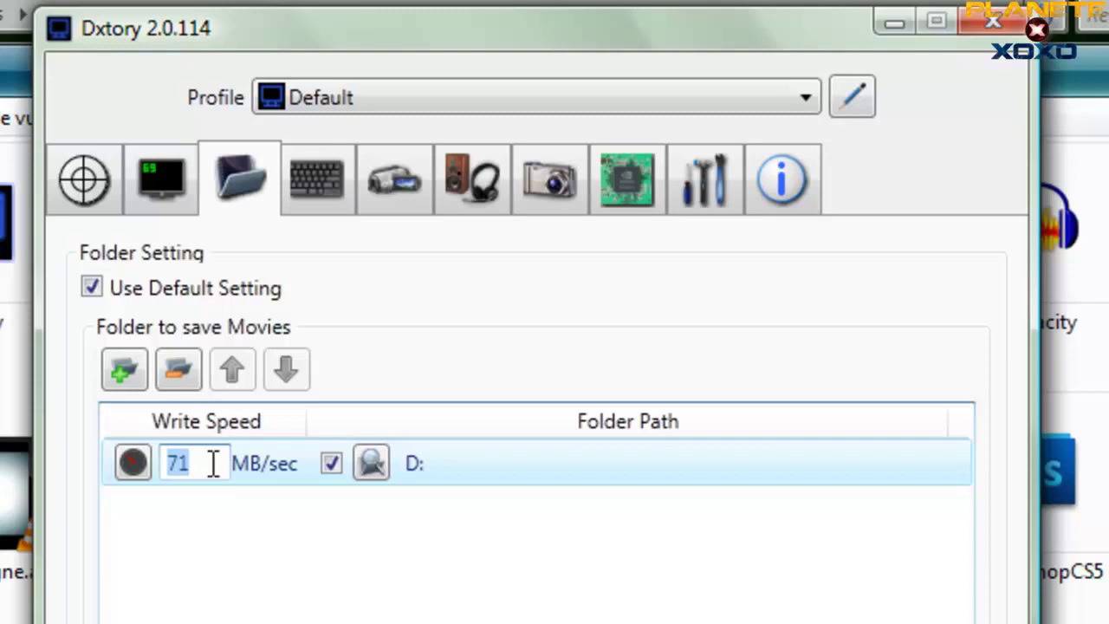
pyautogui.click(212, 462)
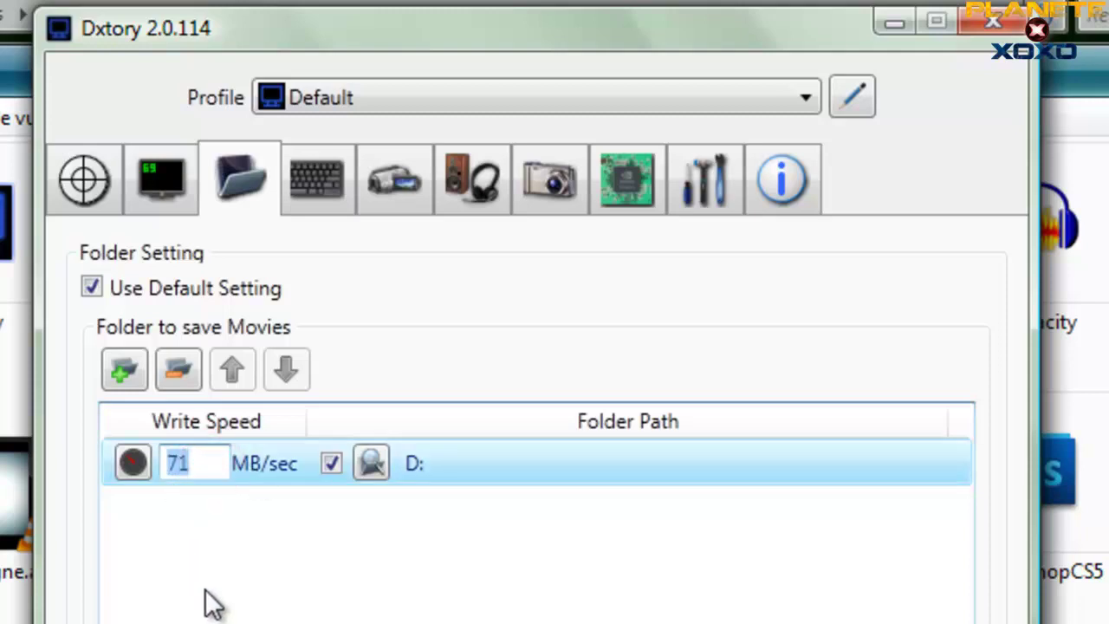
pyautogui.click(218, 460)
pyautogui.click(205, 465)
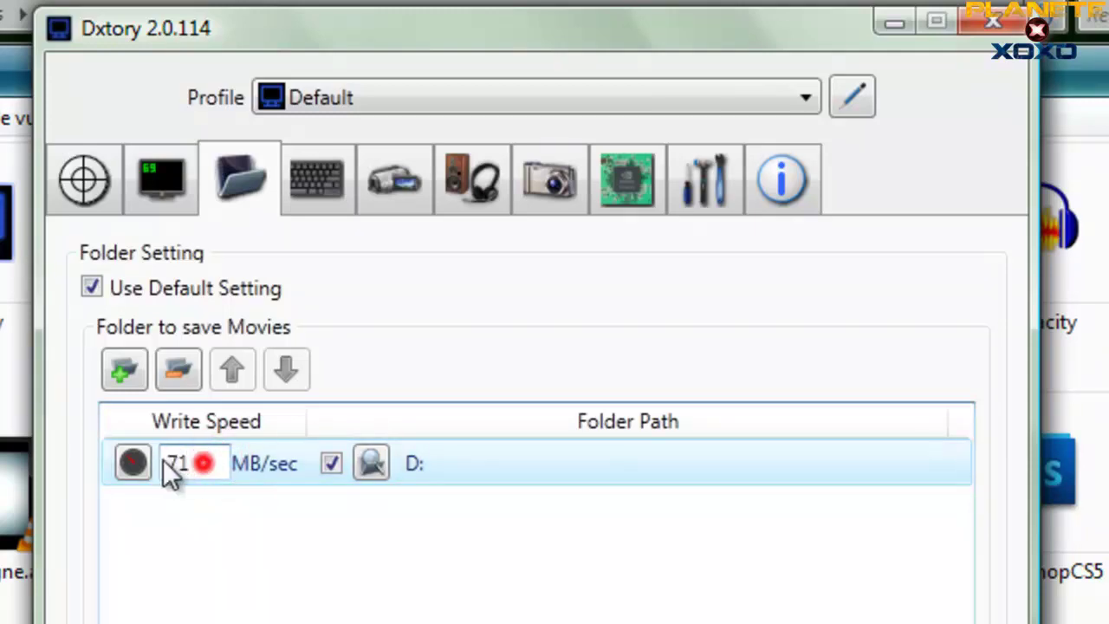
pyautogui.click(217, 615)
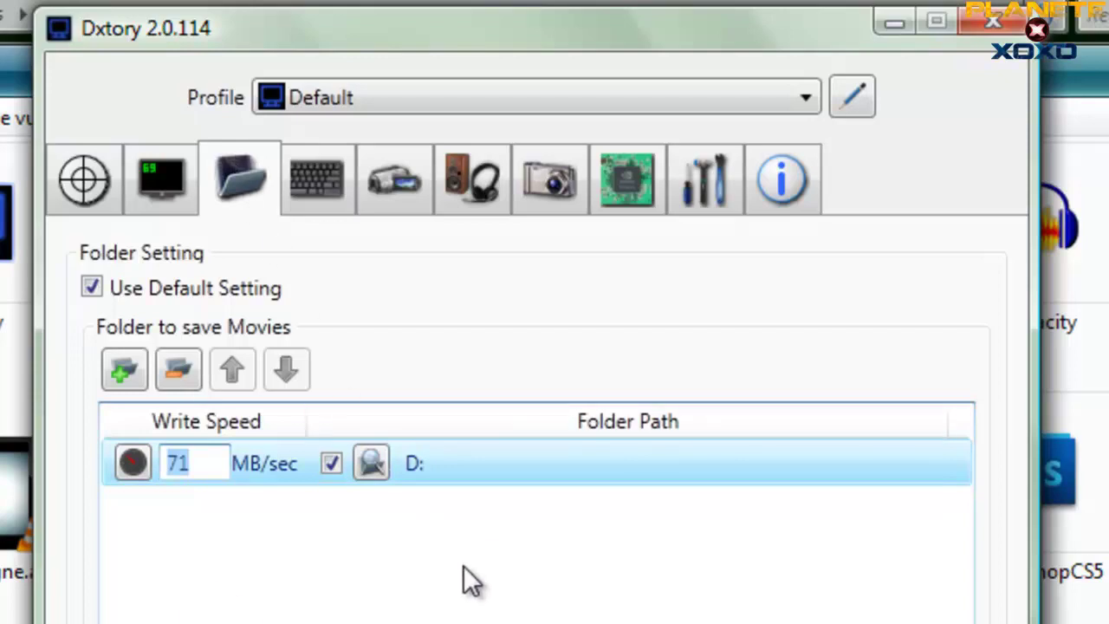
pyautogui.click(304, 182)
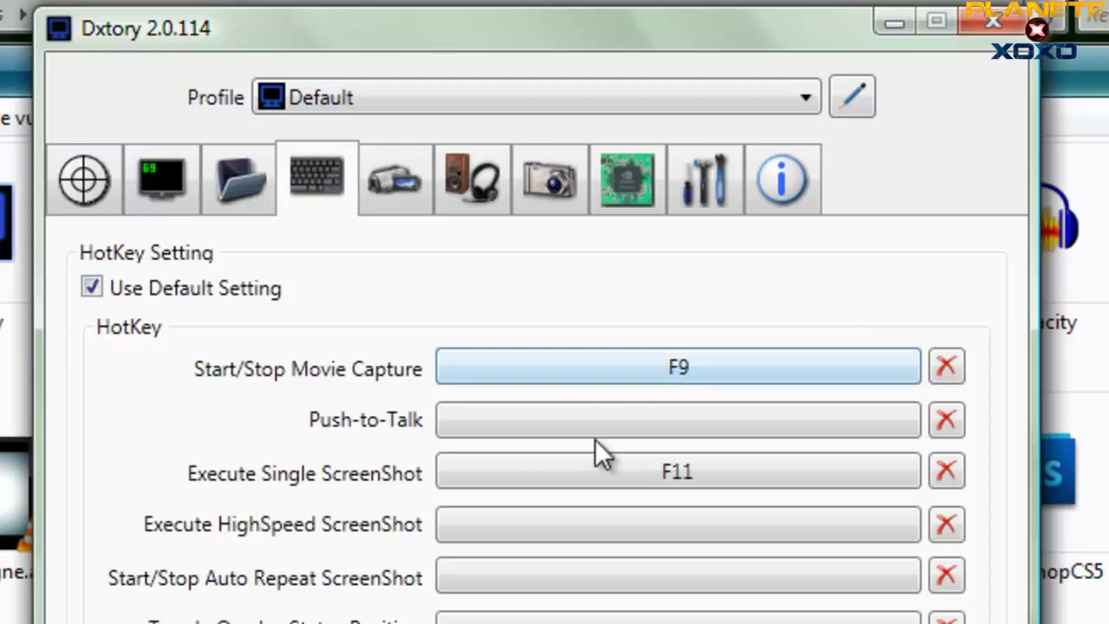
pyautogui.click(396, 185)
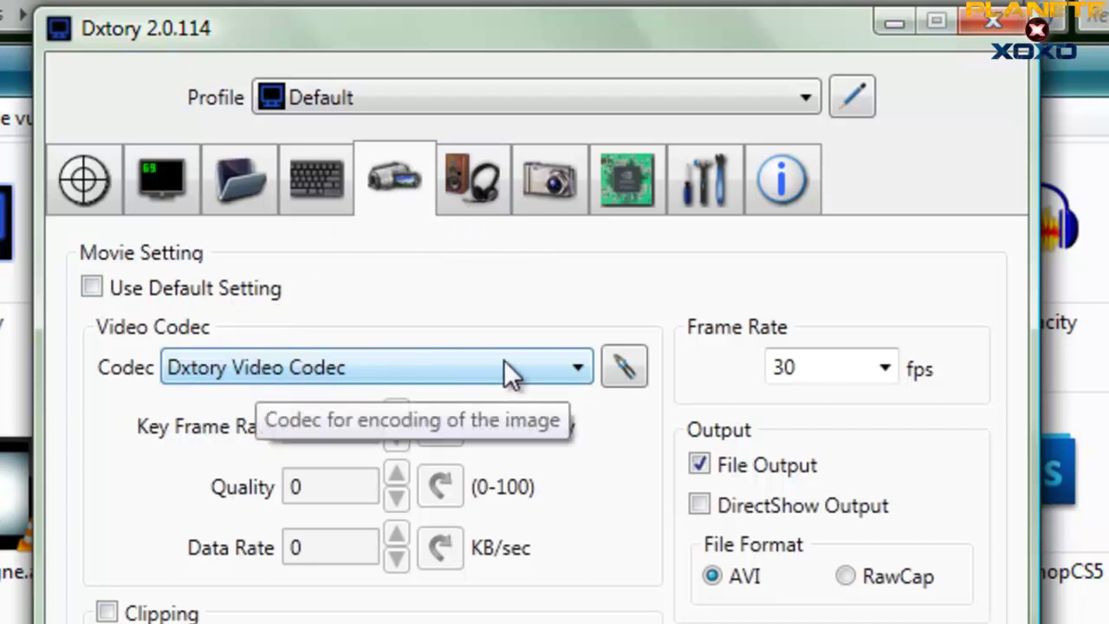
# Keep the codec on RGB - True Quality with Compress ticked, leaving the frame rate at 30 fps
pyautogui.click(621, 364)
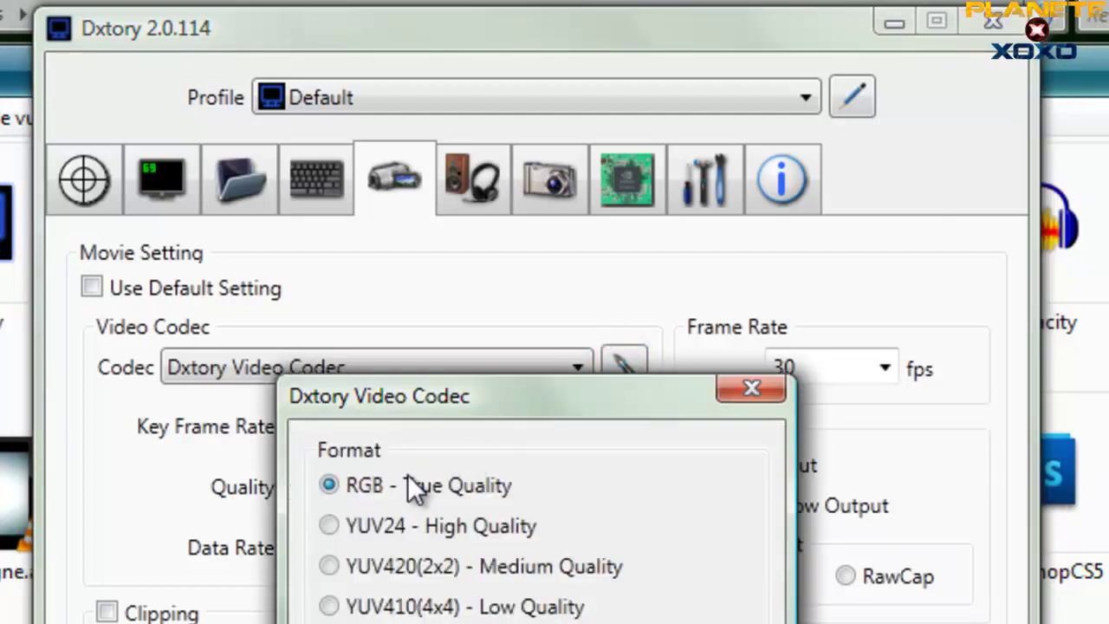
pyautogui.click(359, 525)
pyautogui.click(383, 485)
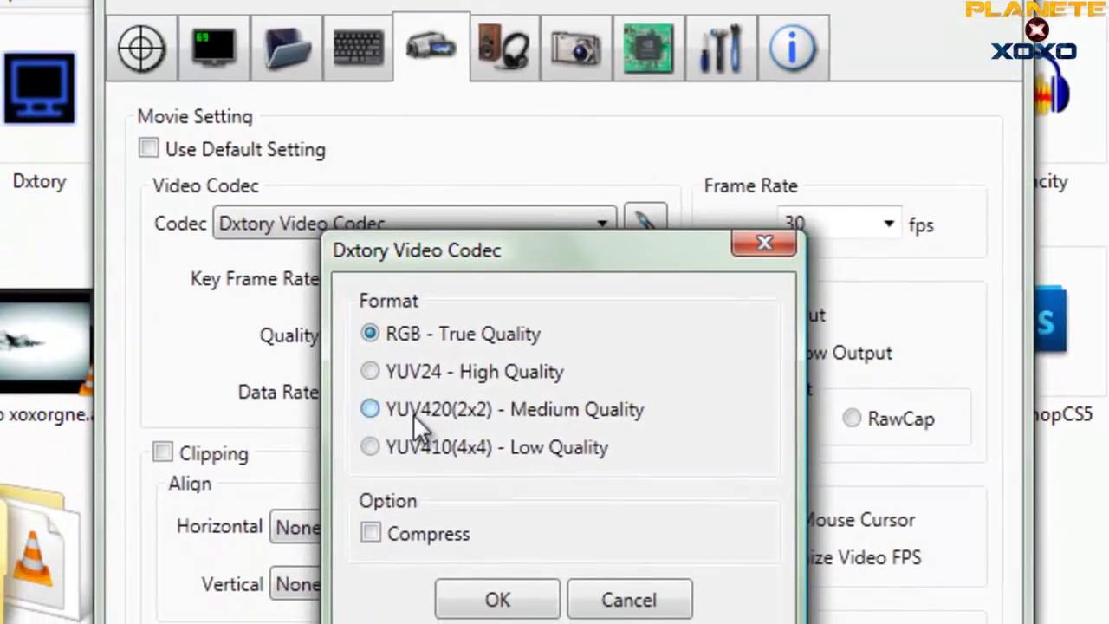
pyautogui.click(374, 533)
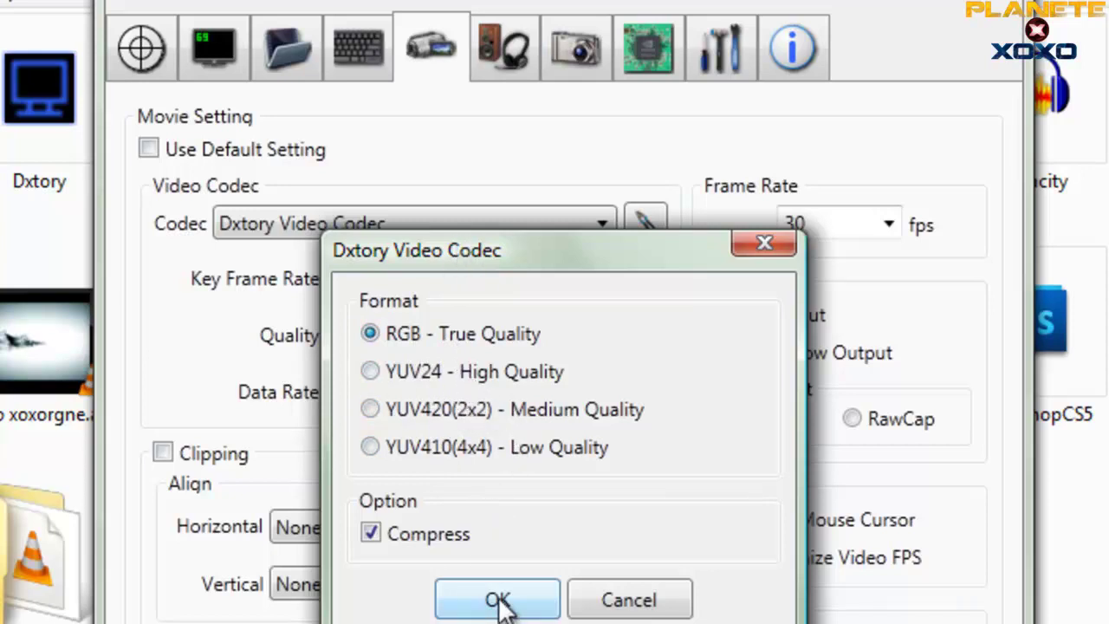
pyautogui.click(646, 601)
pyautogui.doubleClick(845, 217)
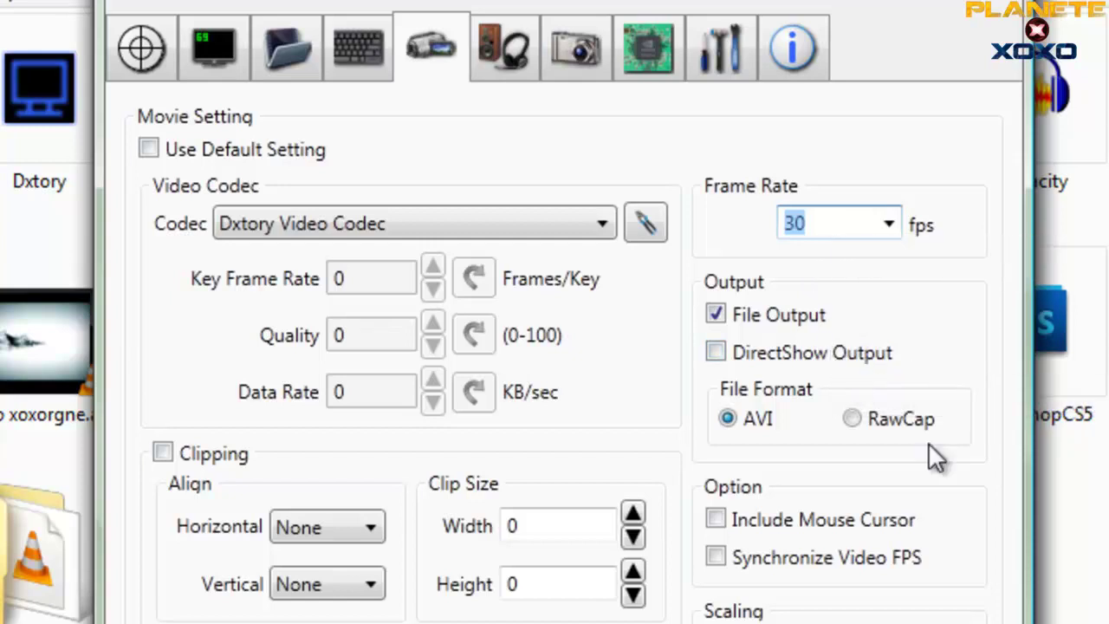
# Enable Use Default Setting for audio and keep stream 2 on the USB microphone
pyautogui.click(516, 77)
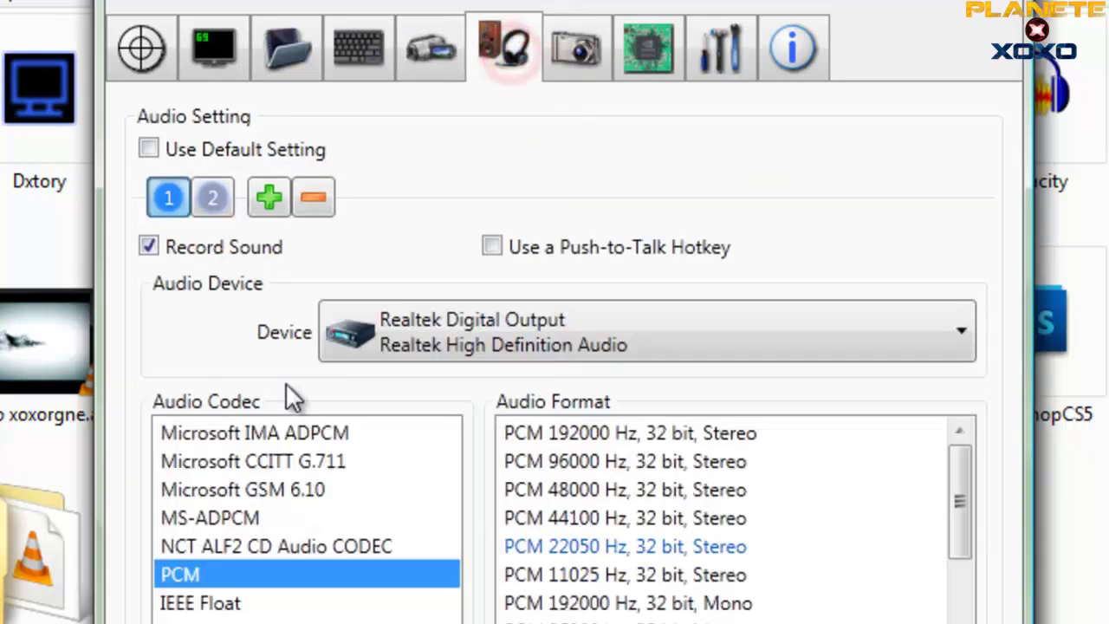
pyautogui.click(149, 149)
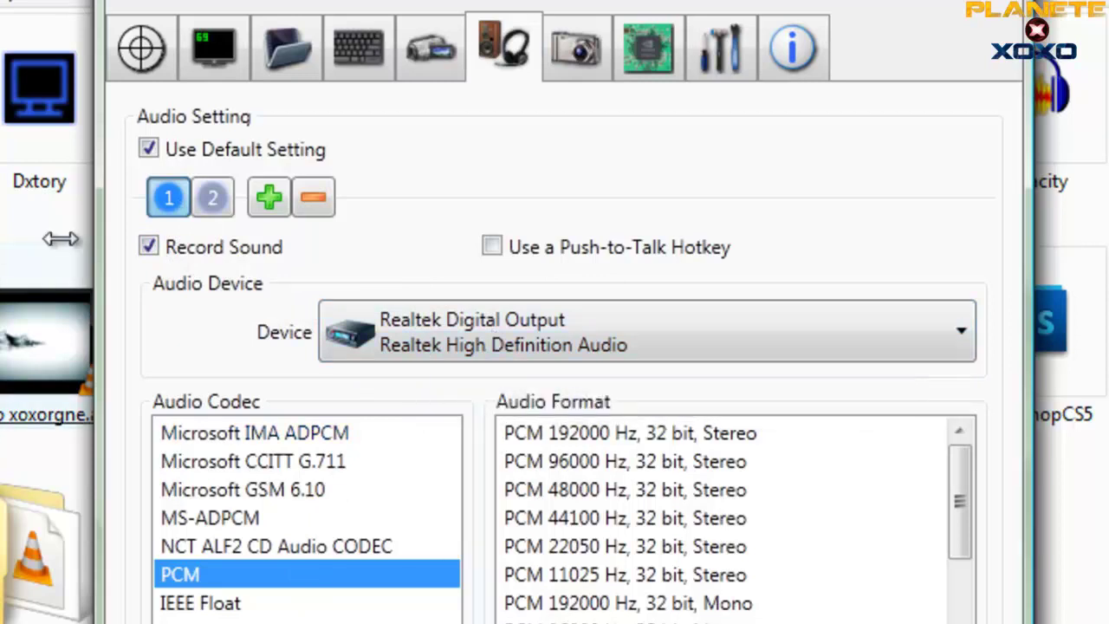
pyautogui.click(212, 198)
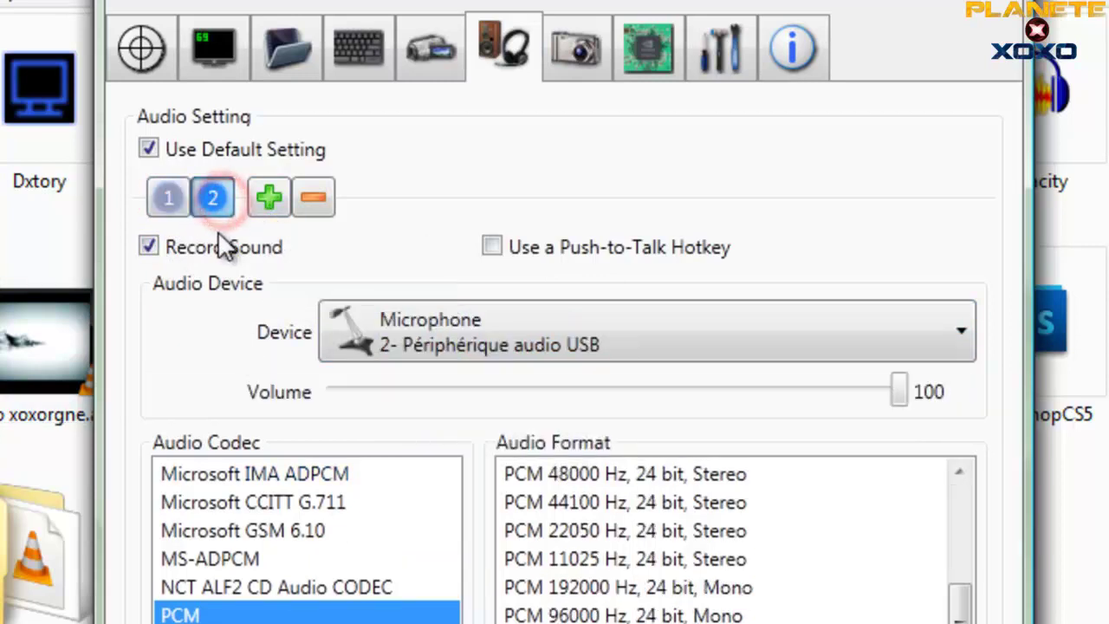
pyautogui.click(483, 334)
pyautogui.click(482, 333)
pyautogui.click(171, 354)
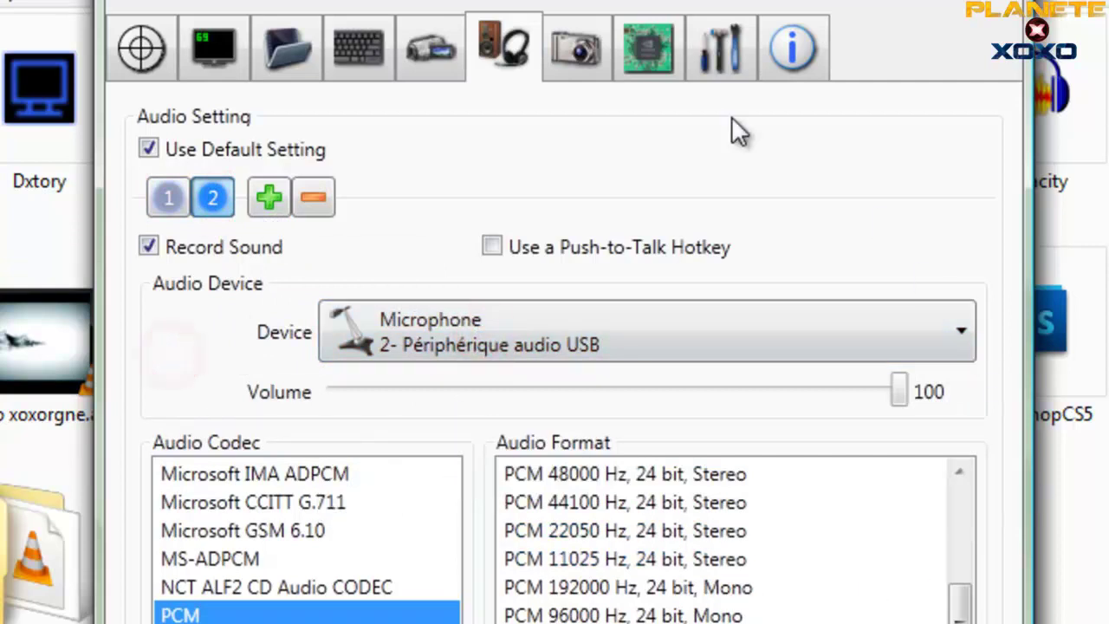
# Browse the ScreenShot, Advanced, Global and Info pages, then close Dxtory and open Audacity
pyautogui.click(581, 40)
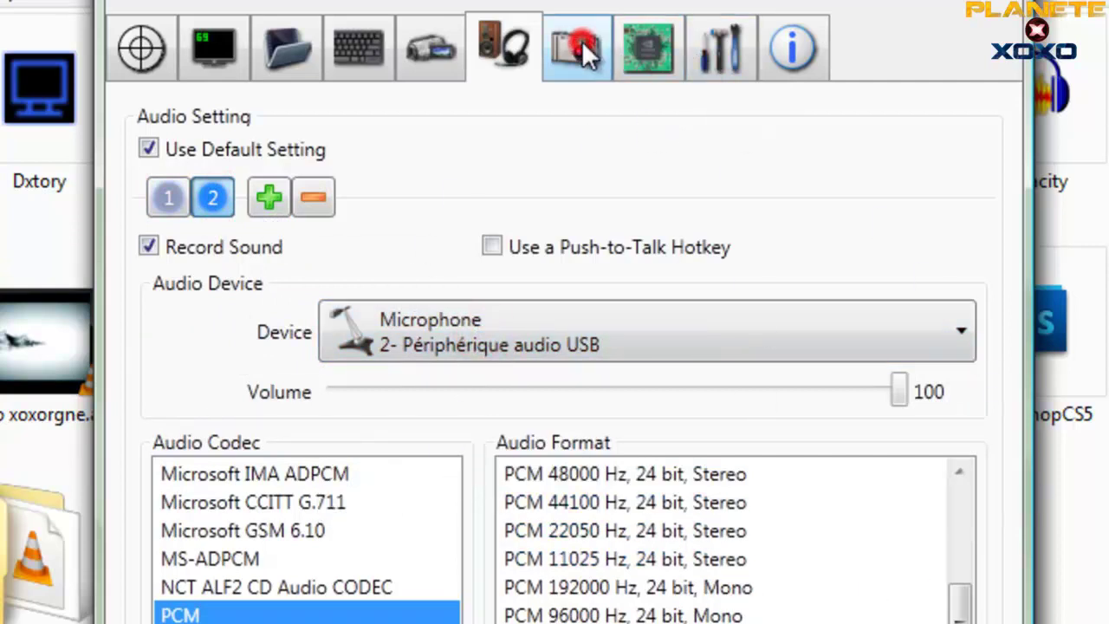
pyautogui.click(635, 43)
pyautogui.click(735, 60)
pyautogui.click(790, 61)
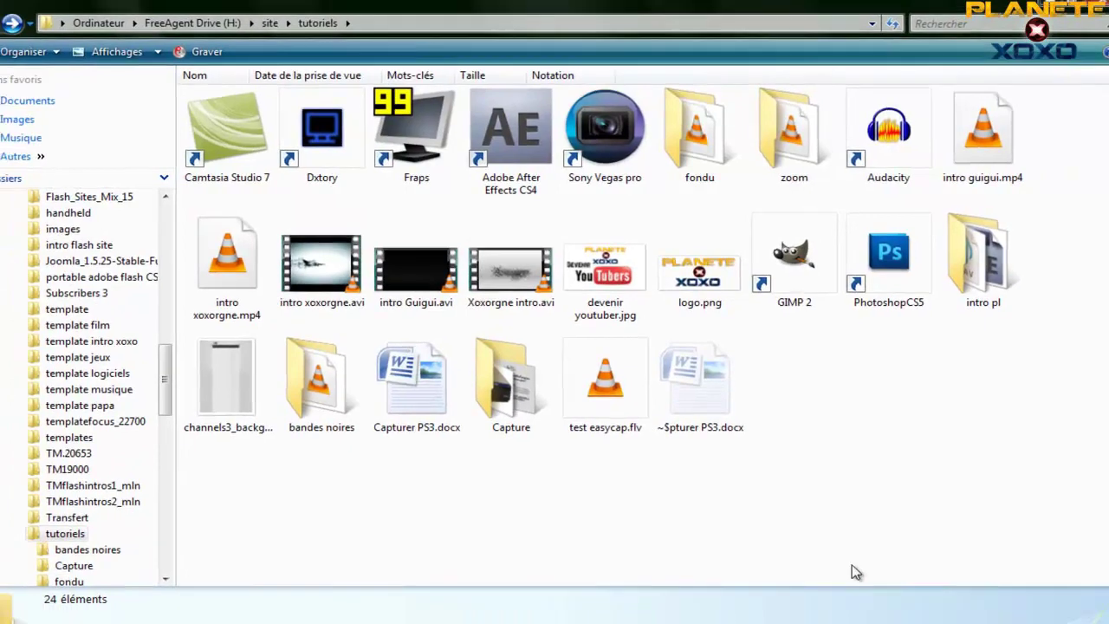
pyautogui.click(847, 517)
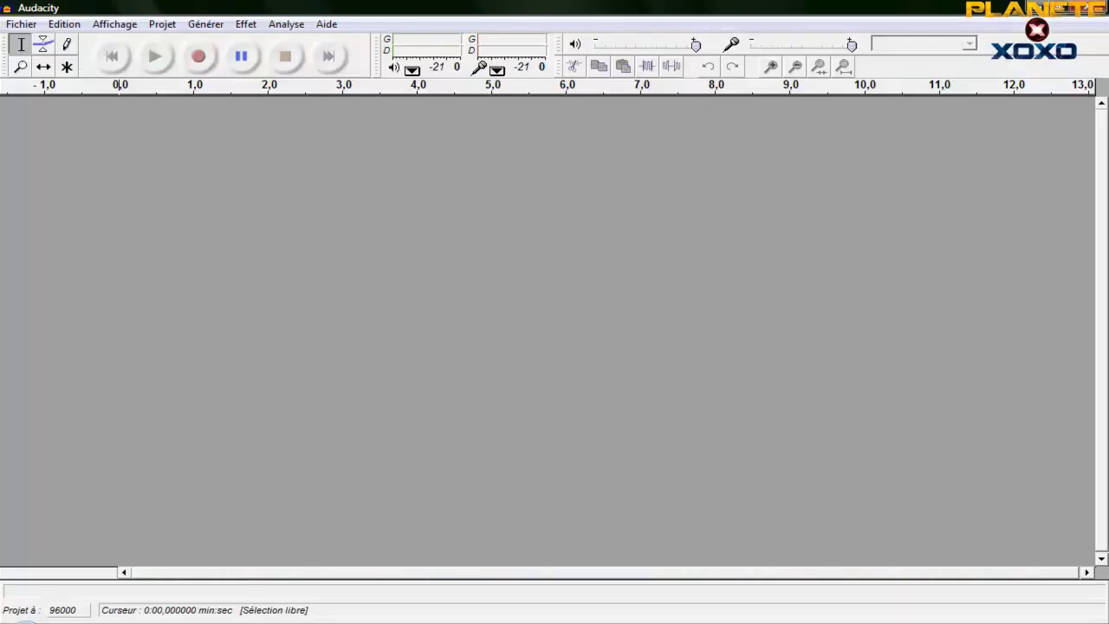
# Record an 11-second stereo microphone test in Audacity and review the track
pyautogui.click(62, 144)
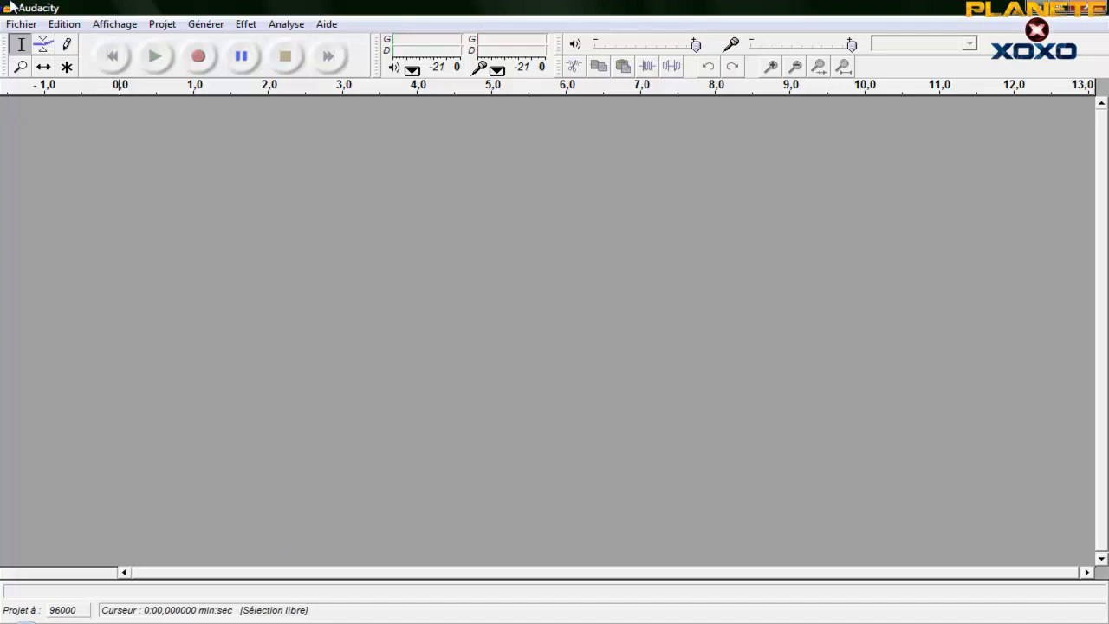
pyautogui.click(199, 57)
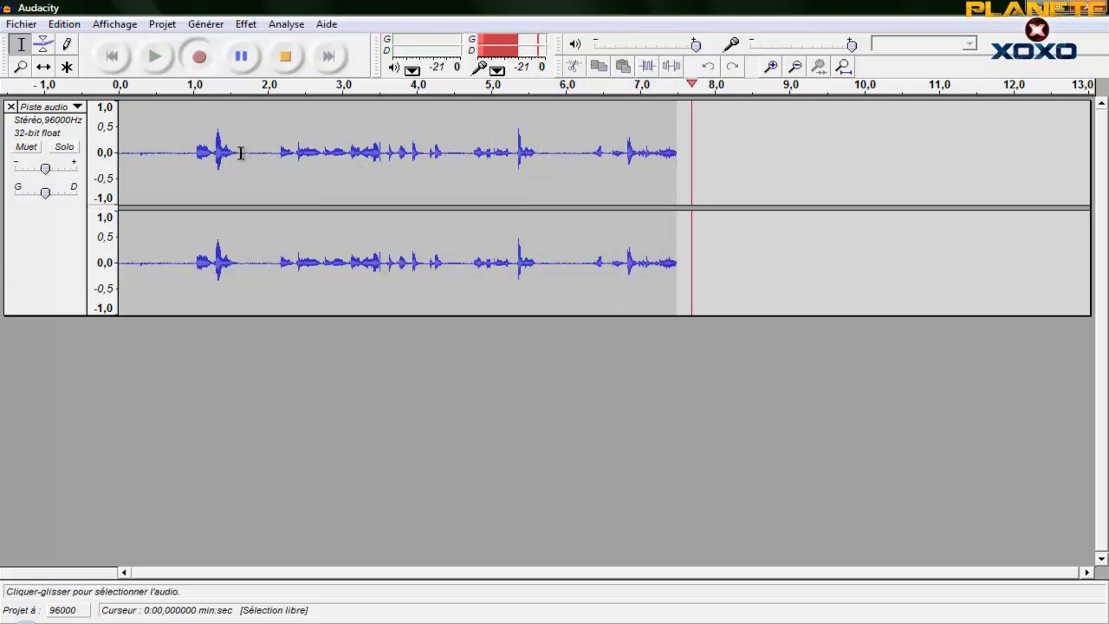
pyautogui.click(287, 59)
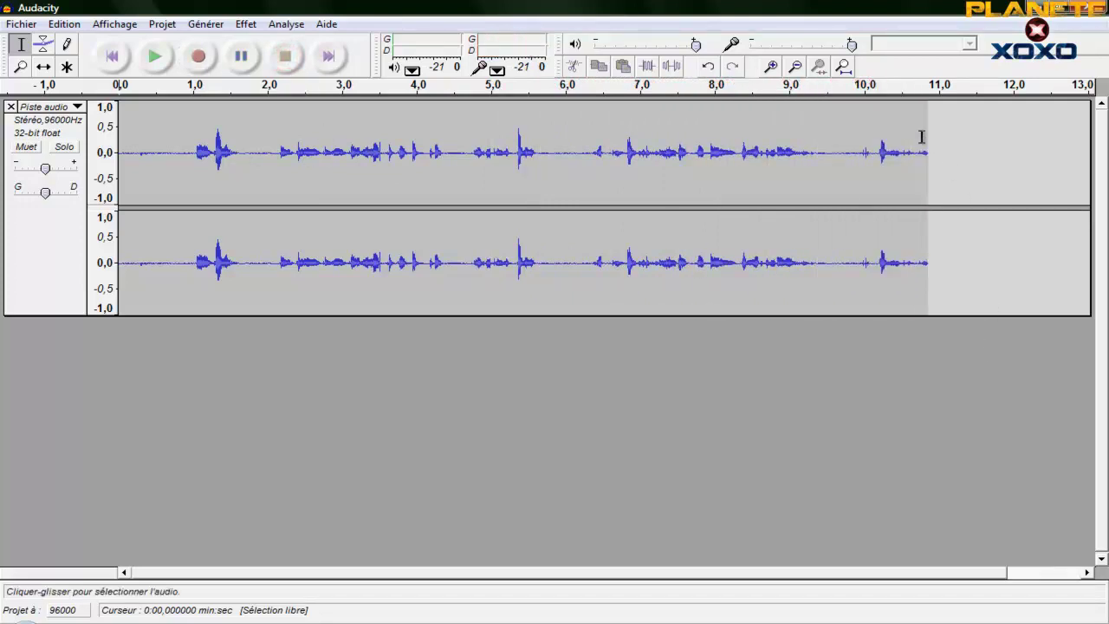
pyautogui.moveTo(922, 137); pyautogui.dragTo(718, 139)
pyautogui.click(668, 143)
pyautogui.click(302, 220)
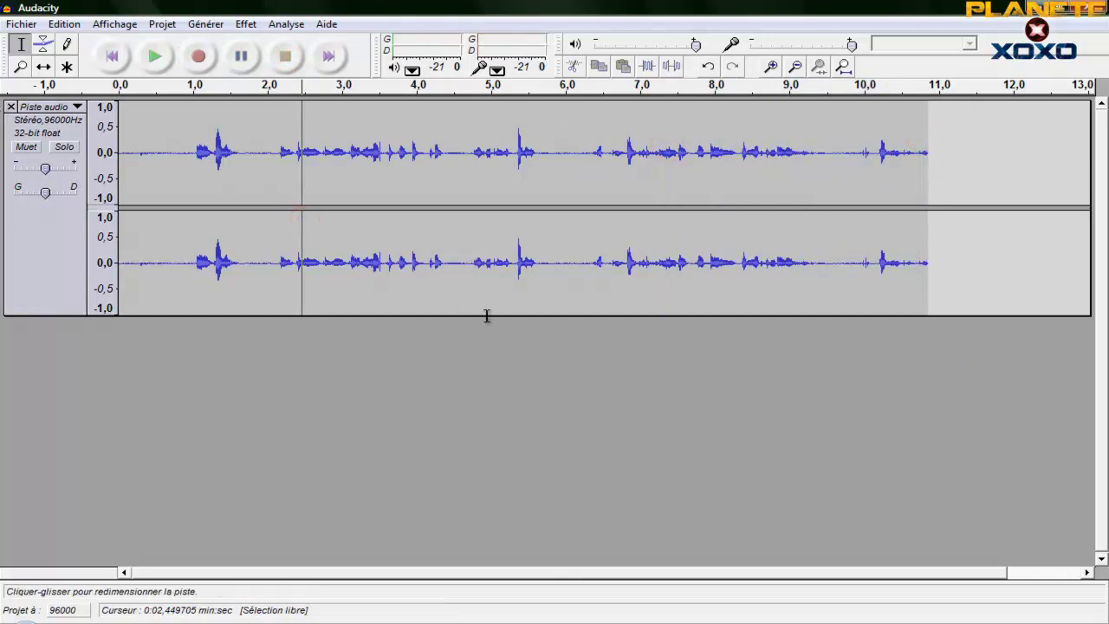
# Close the recorded track and quit Audacity without saving
pyautogui.click(21, 24)
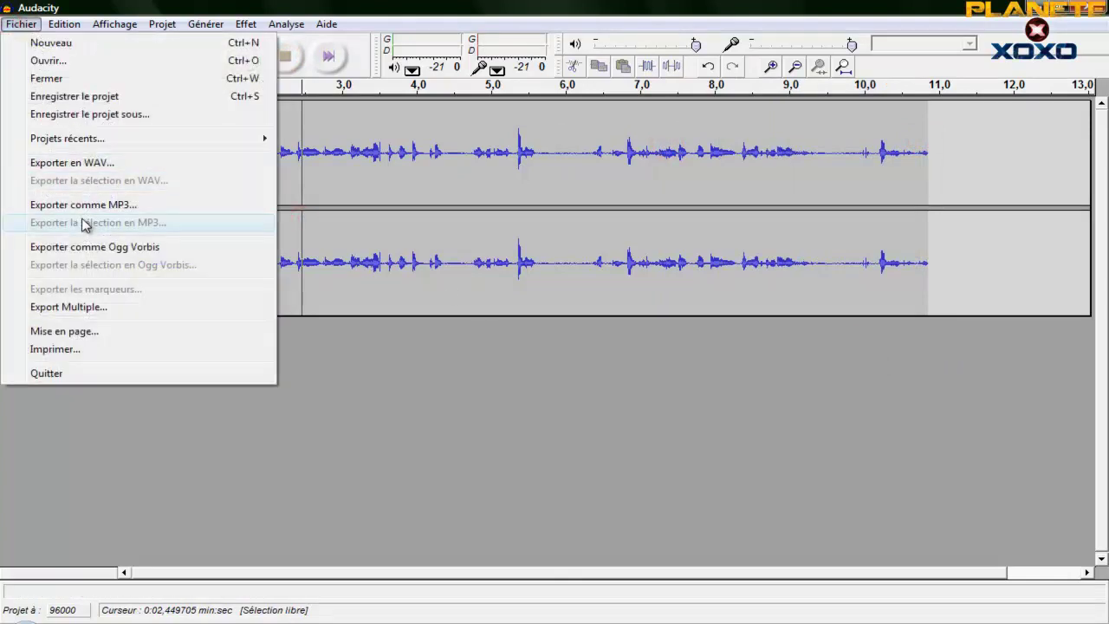
pyautogui.click(6, 111)
pyautogui.click(6, 111)
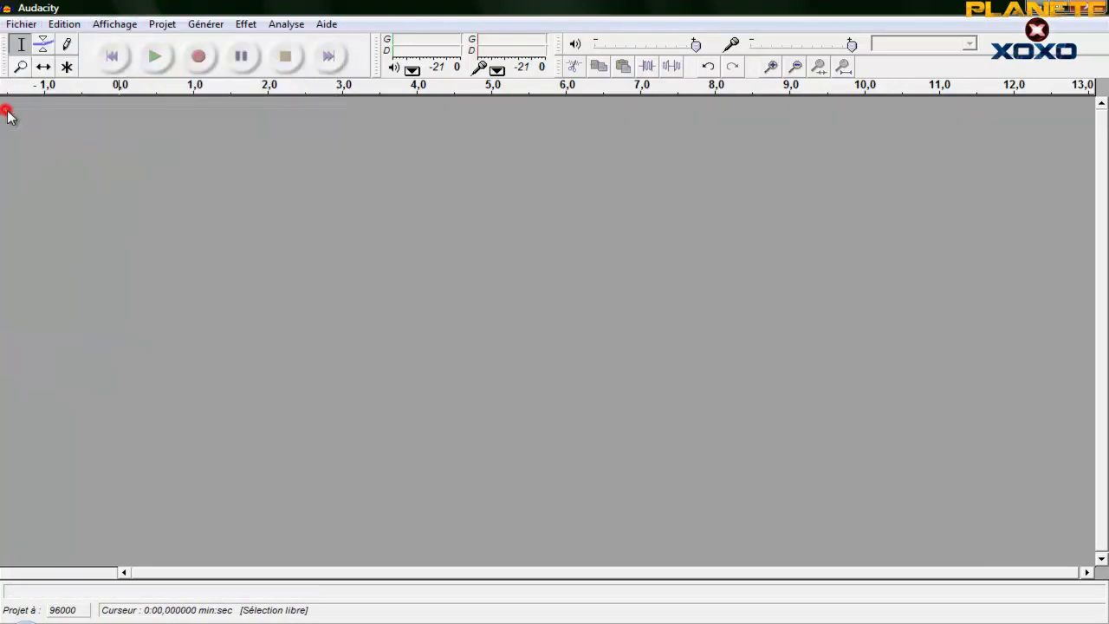
pyautogui.click(639, 401)
pyautogui.hotkey('ctrl', 'q')
pyautogui.click(576, 374)
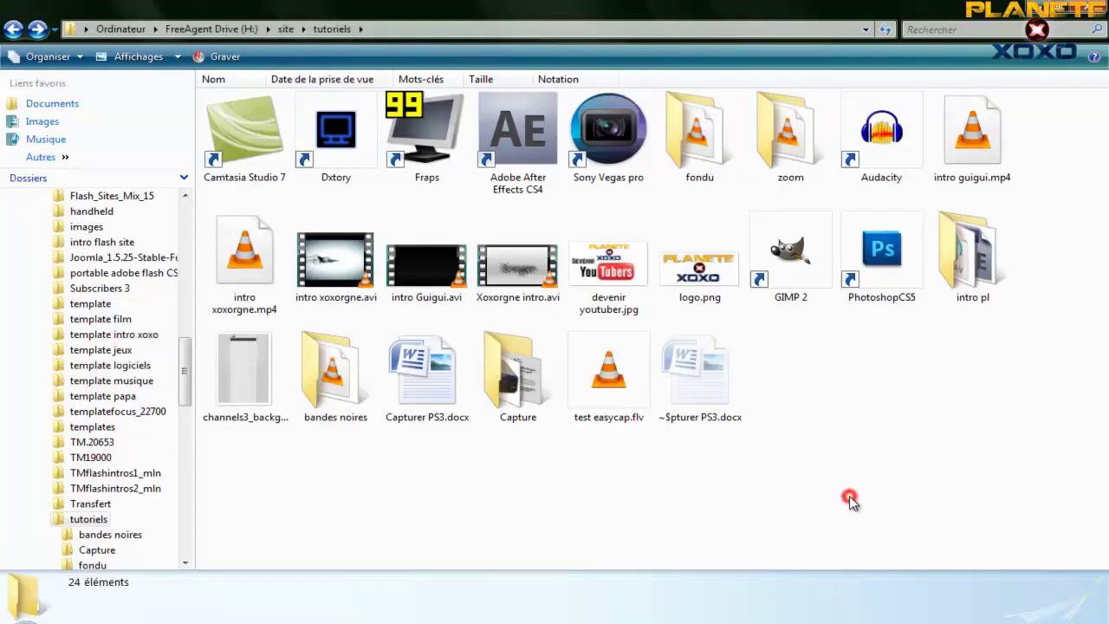